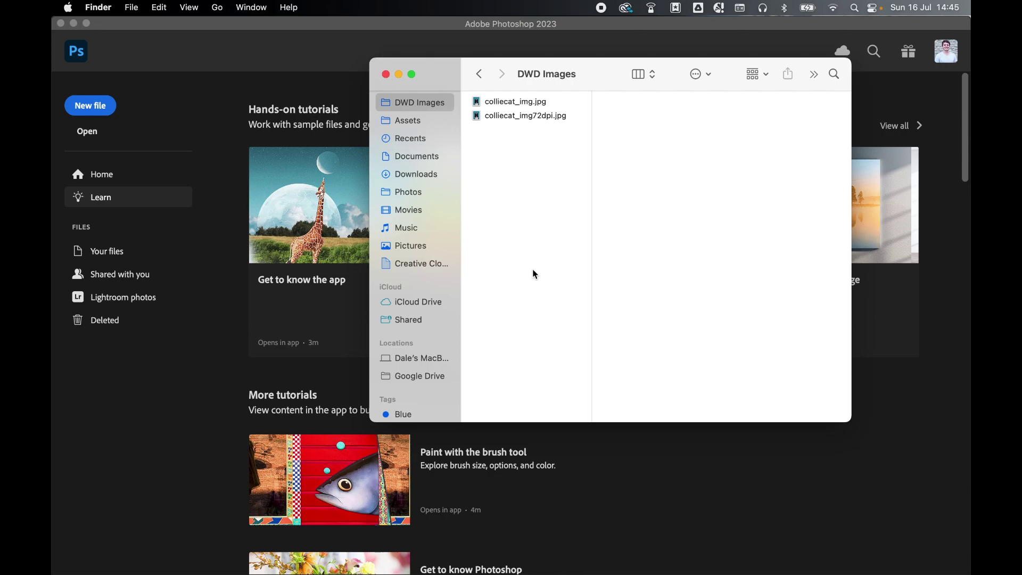
Step: Open colliecat_img.jpg from Finder with Open With > Adobe Photoshop 2023
{"action": "left_click", "coordinate": [530, 105]}
{"action": "right_click", "coordinate": [529, 105]}
{"action": "mouse_move", "coordinate": [602, 122]}
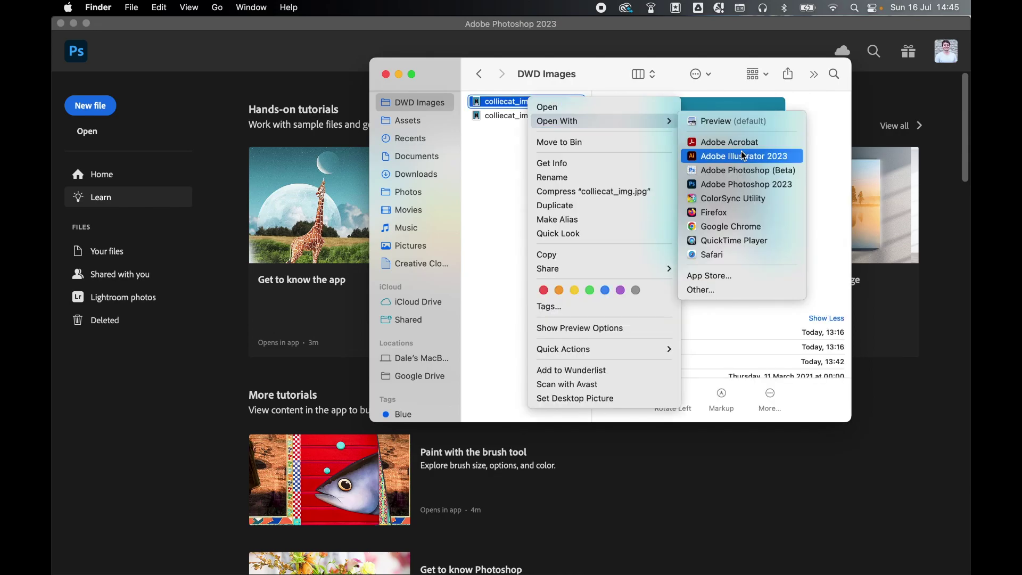
{"action": "left_click", "coordinate": [742, 184]}
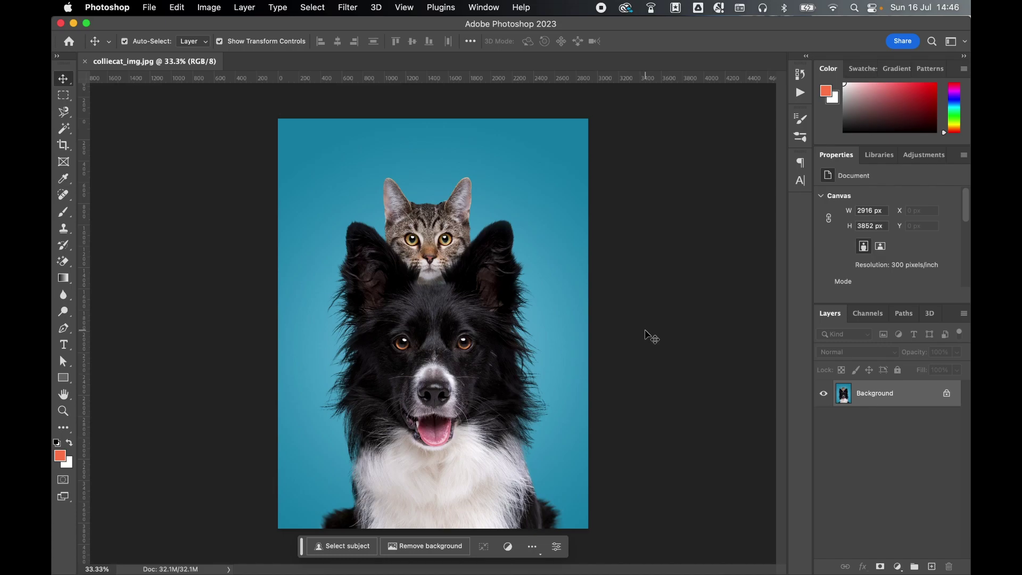
{"action": "left_click", "coordinate": [150, 7]}
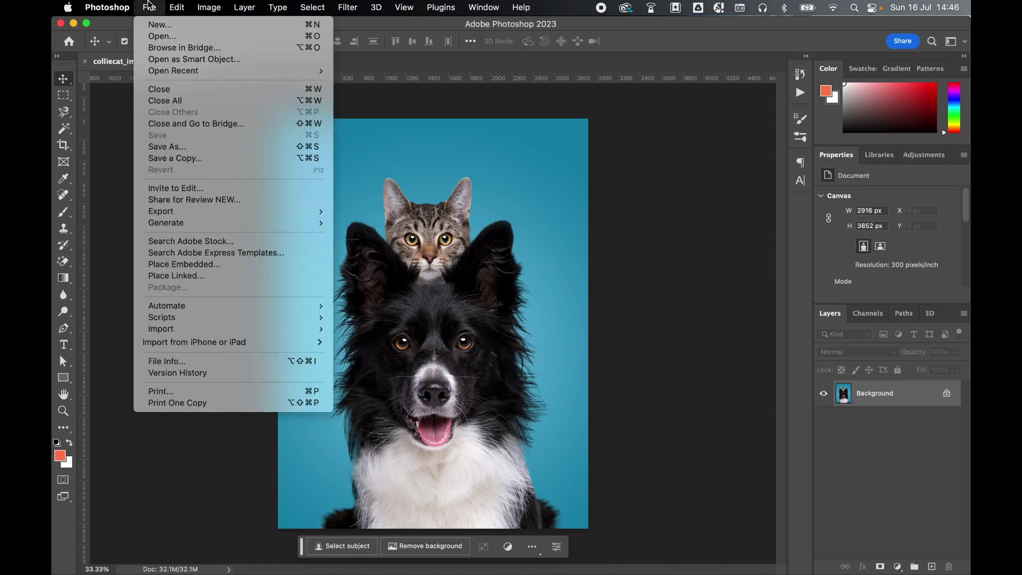
{"action": "left_click", "coordinate": [202, 160]}
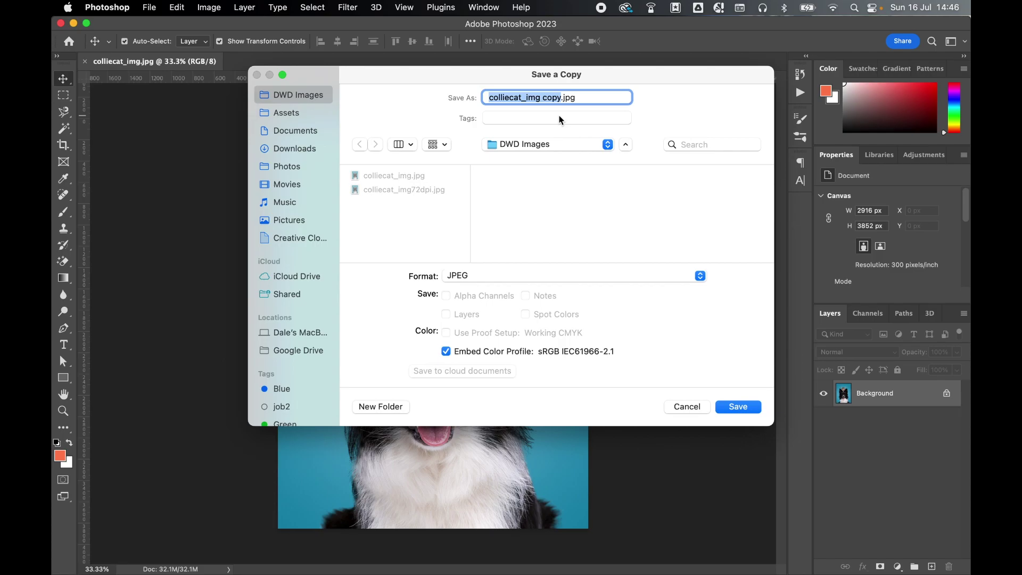
{"action": "key", "text": "Return"}
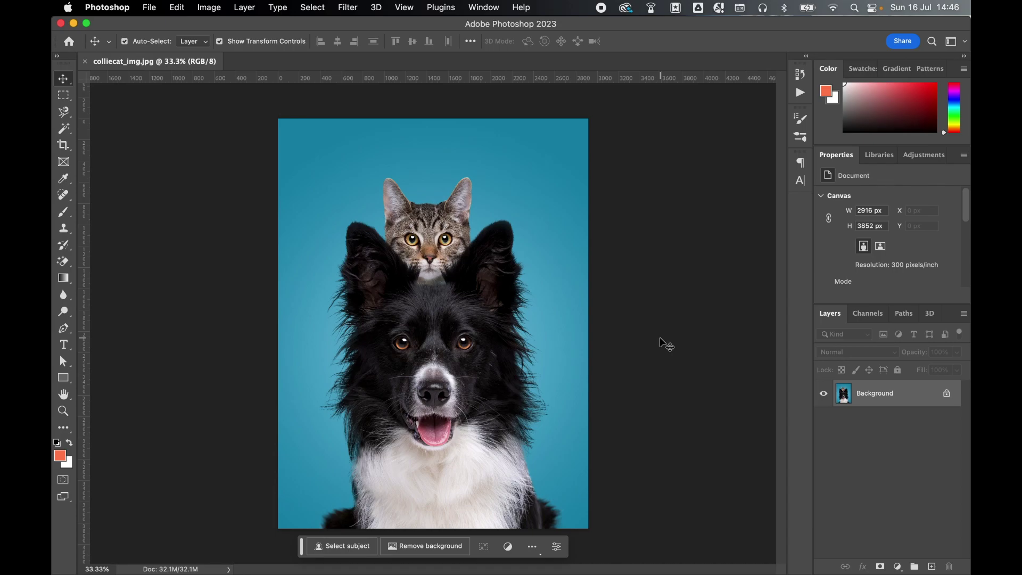
Step: In Image Size, confirm 300 ppi resolution and show the size in millimetres (246.94 × 326.2 mm)
{"action": "left_click", "coordinate": [215, 7]}
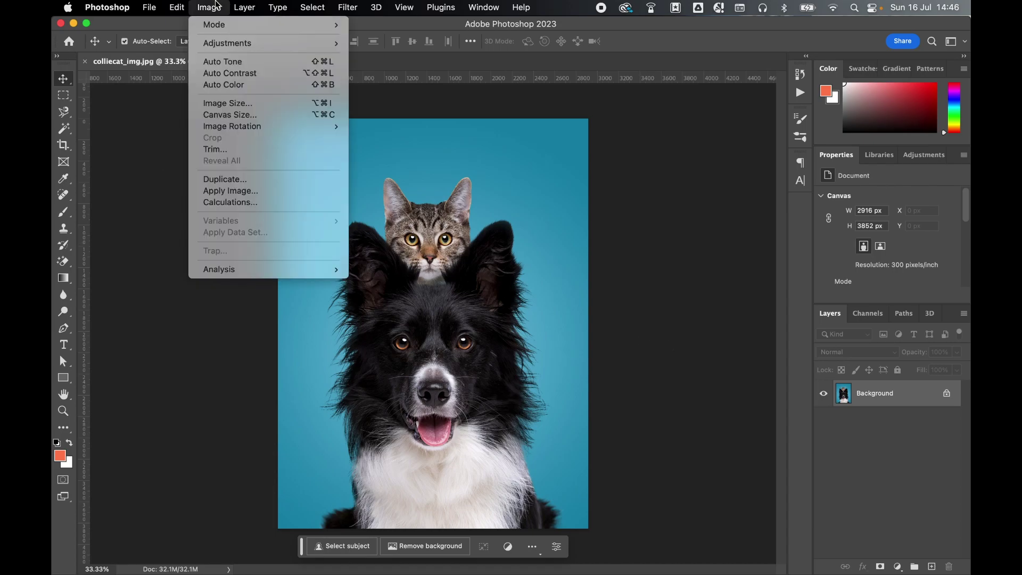
{"action": "left_click", "coordinate": [226, 103]}
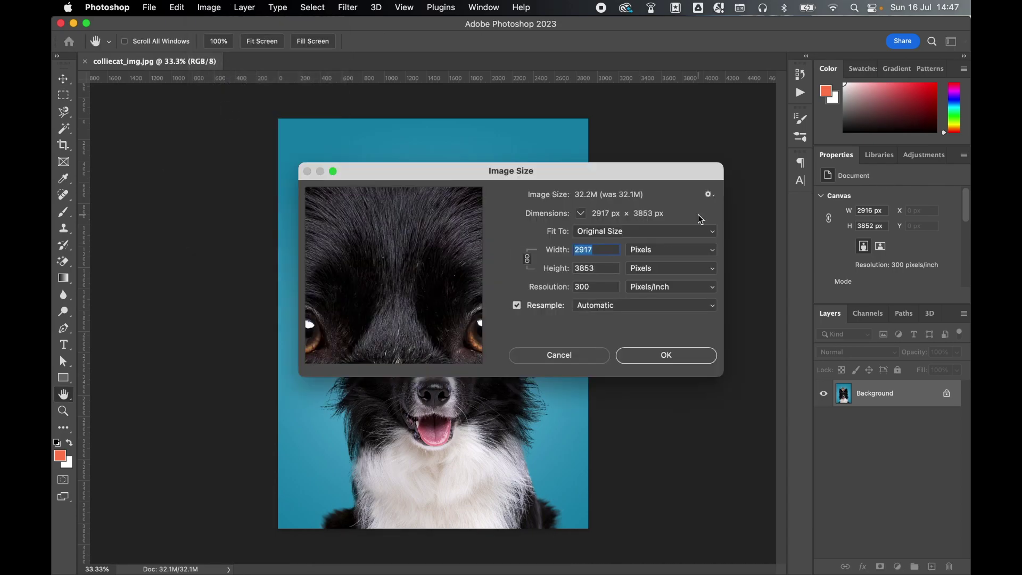
{"action": "double_click", "coordinate": [591, 288]}
{"action": "left_click", "coordinate": [663, 250]}
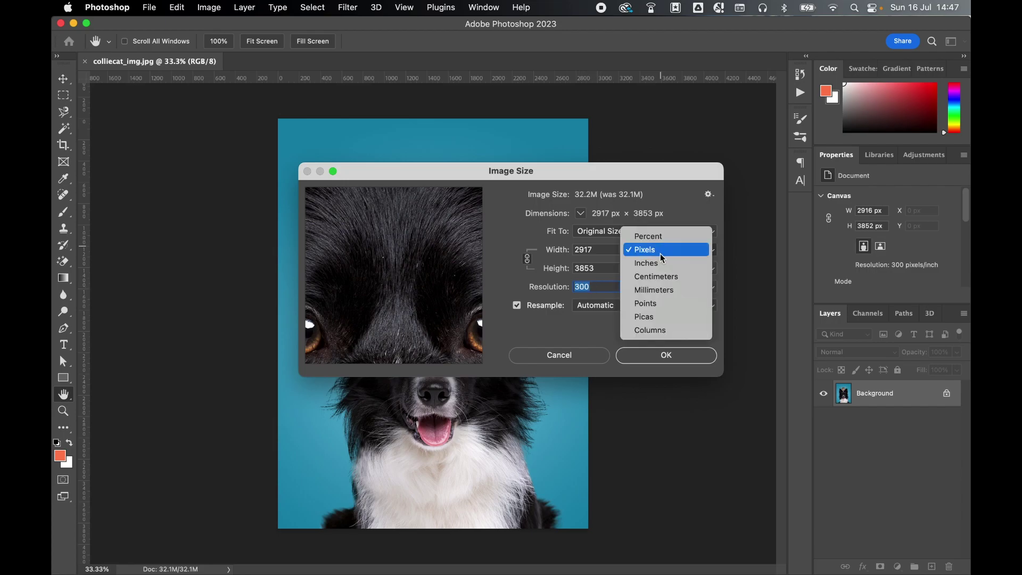
{"action": "left_click", "coordinate": [650, 290]}
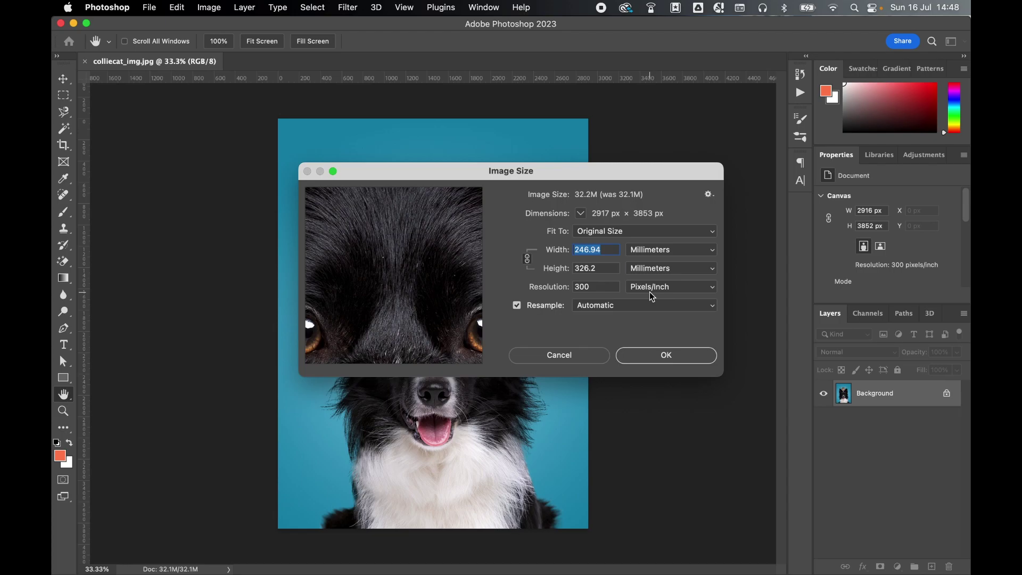
{"action": "left_click", "coordinate": [645, 352]}
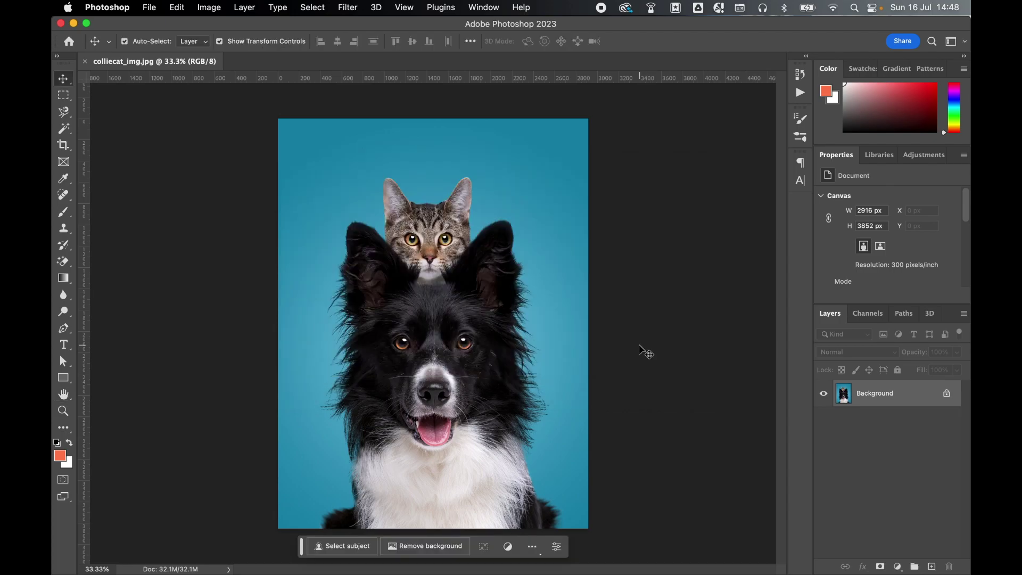
Step: Open colliecat_img72dpi.jpg as a second document
{"action": "left_click", "coordinate": [148, 7]}
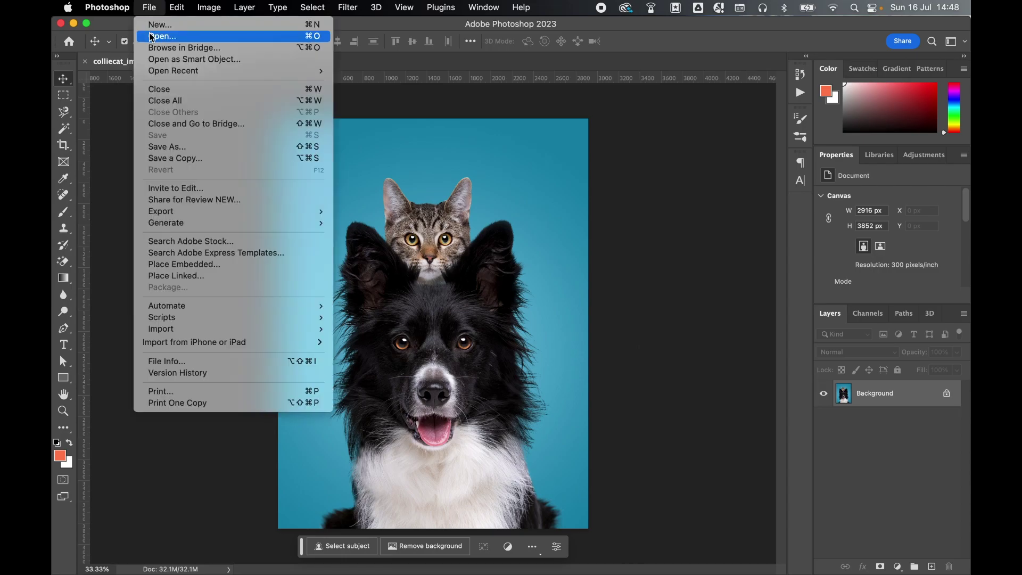
{"action": "left_click", "coordinate": [151, 36]}
{"action": "left_click", "coordinate": [356, 115]}
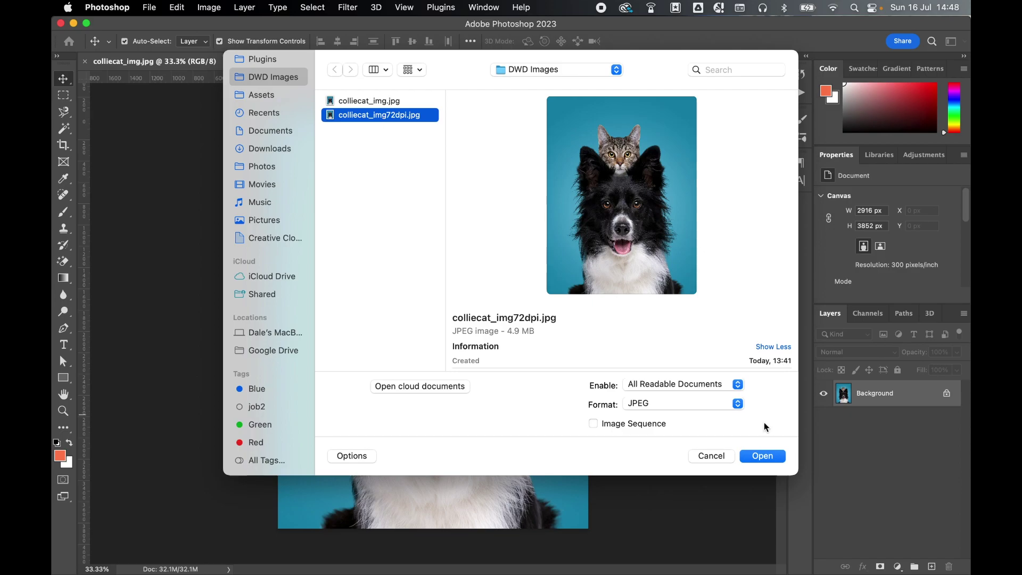
{"action": "left_click", "coordinate": [762, 456]}
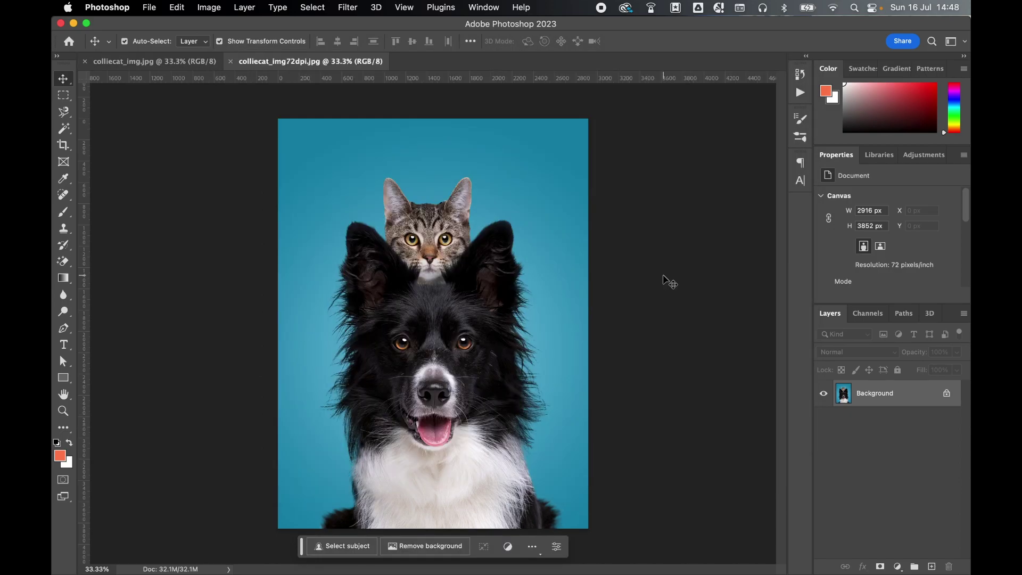
Step: In Image Size, switch units to millimetres, untick Resample and set resolution to 300
{"action": "left_click", "coordinate": [205, 6]}
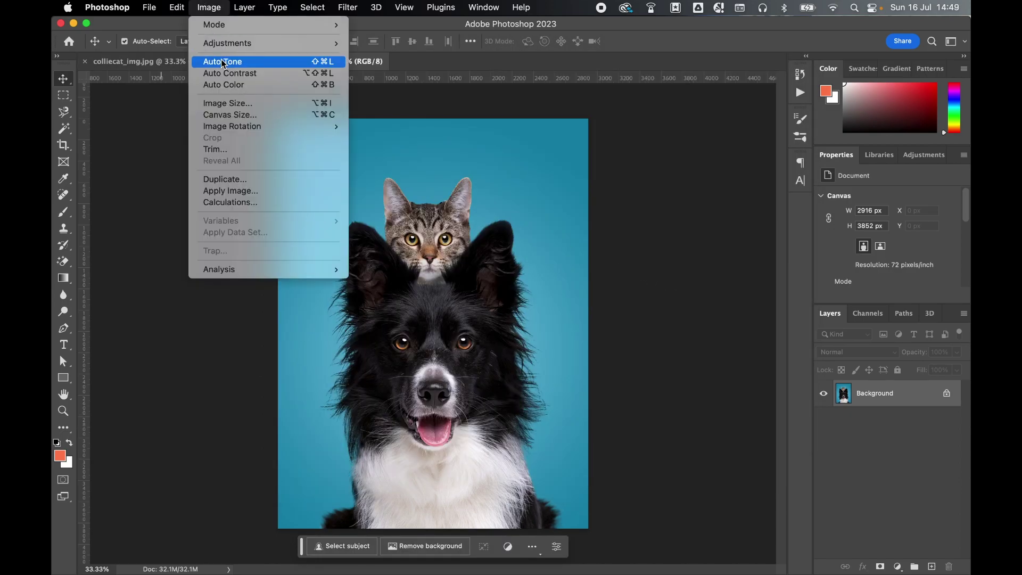
{"action": "left_click", "coordinate": [226, 107]}
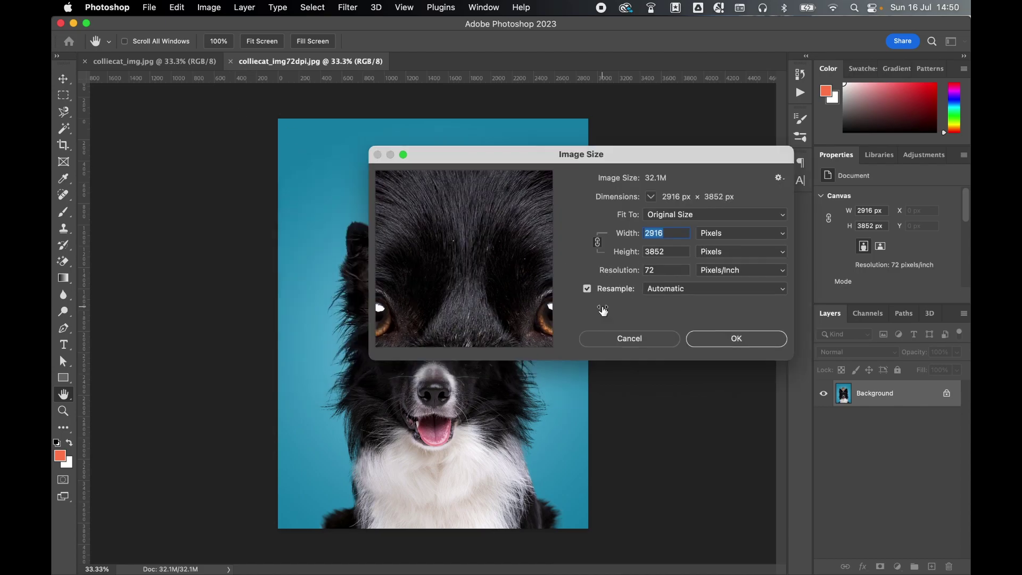
{"action": "left_click", "coordinate": [733, 238]}
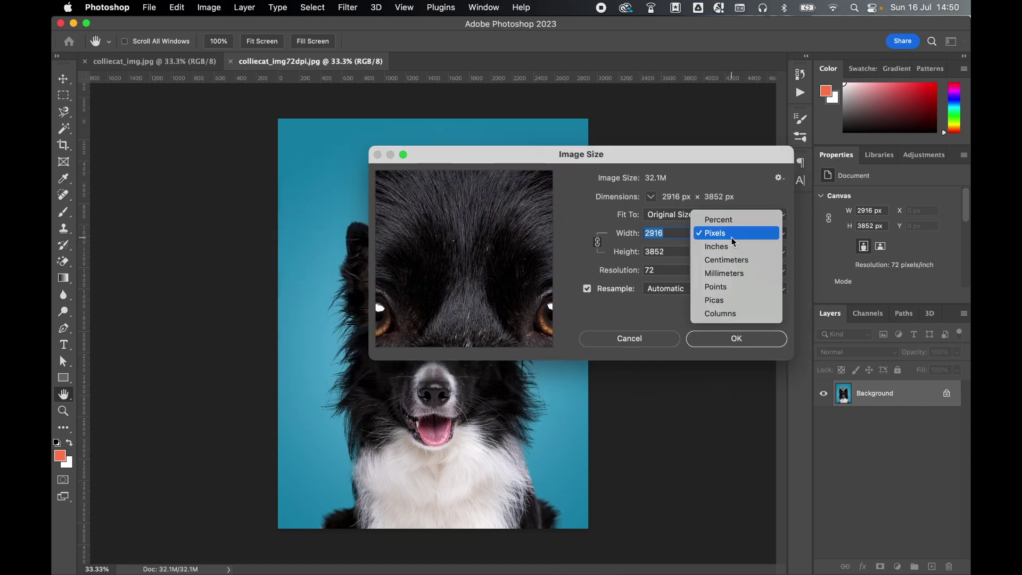
{"action": "left_click", "coordinate": [726, 273]}
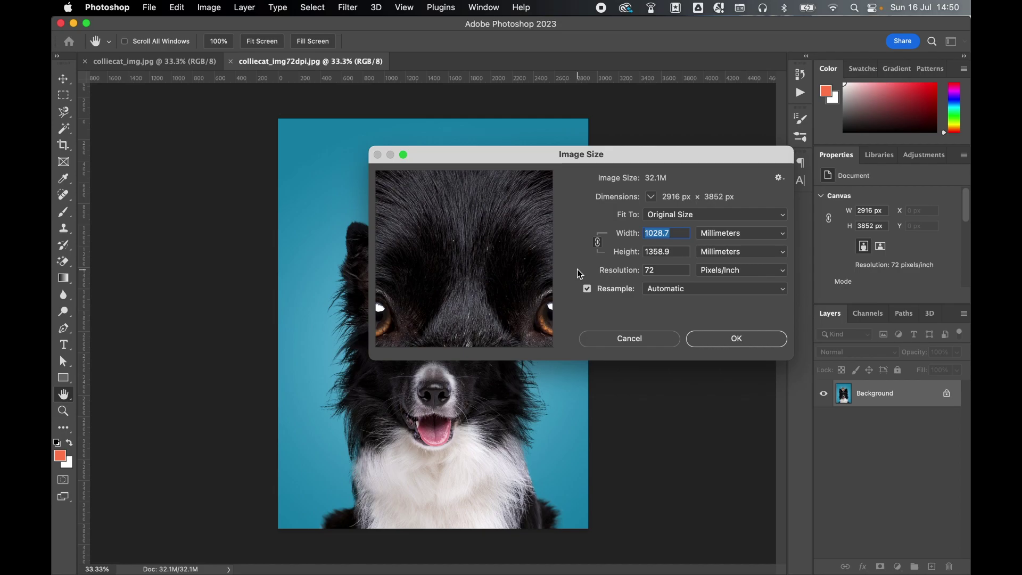
{"action": "left_click", "coordinate": [587, 288]}
{"action": "left_click", "coordinate": [667, 270]}
{"action": "left_click_drag", "start_coordinate": [667, 270], "coordinate": [629, 271]}
{"action": "type", "text": "300"}
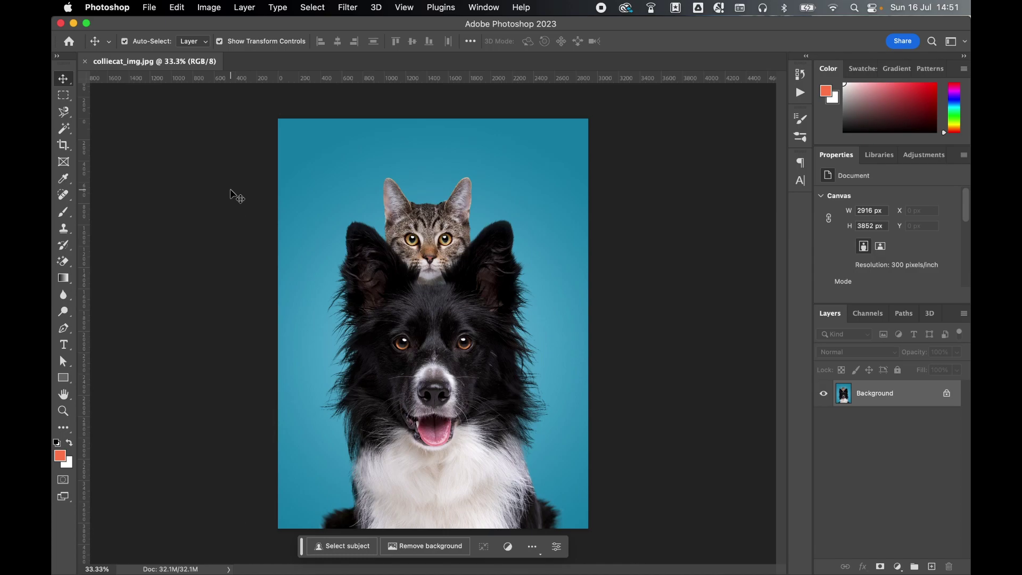
Step: Convert to Working CMYK U.S. Web Coated (SWOP) v2, Adobe (ACE) engine, Relative Colorimetric intent
{"action": "left_click", "coordinate": [177, 7]}
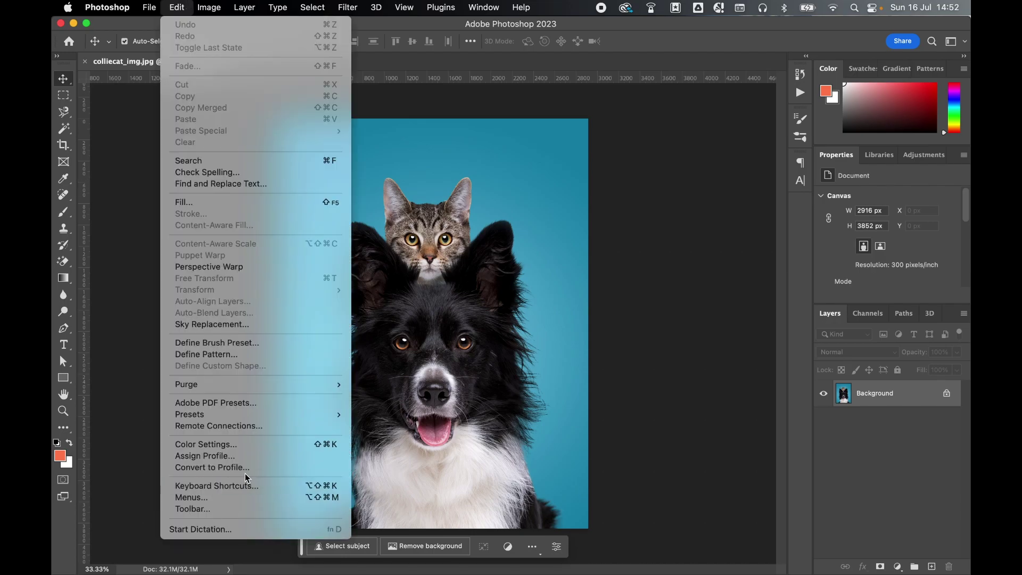
{"action": "left_click", "coordinate": [224, 468]}
{"action": "left_click", "coordinate": [444, 262]}
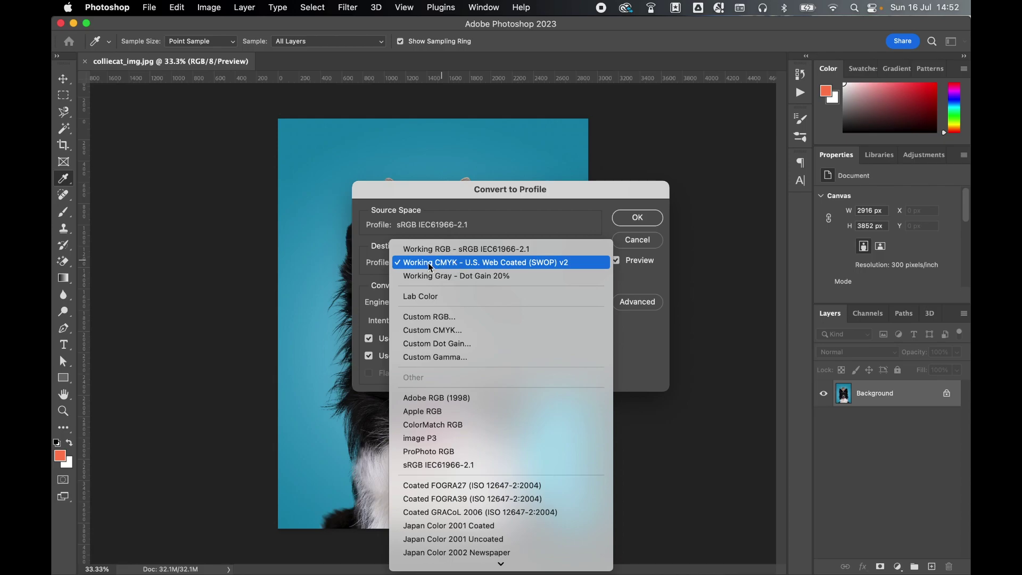
{"action": "left_click", "coordinate": [431, 263]}
{"action": "left_click", "coordinate": [441, 304]}
{"action": "left_click", "coordinate": [441, 307]}
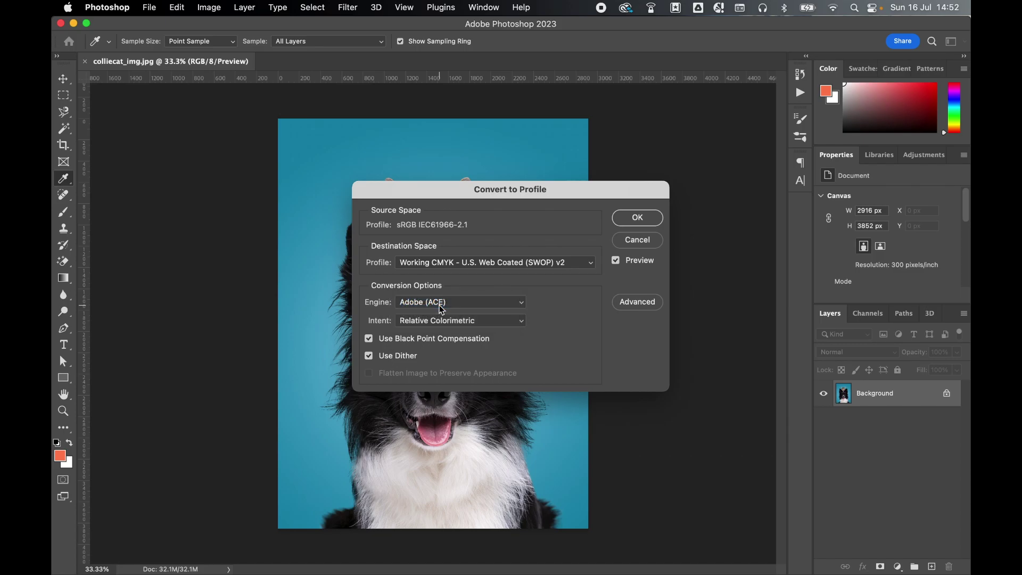
{"action": "left_click", "coordinate": [424, 321]}
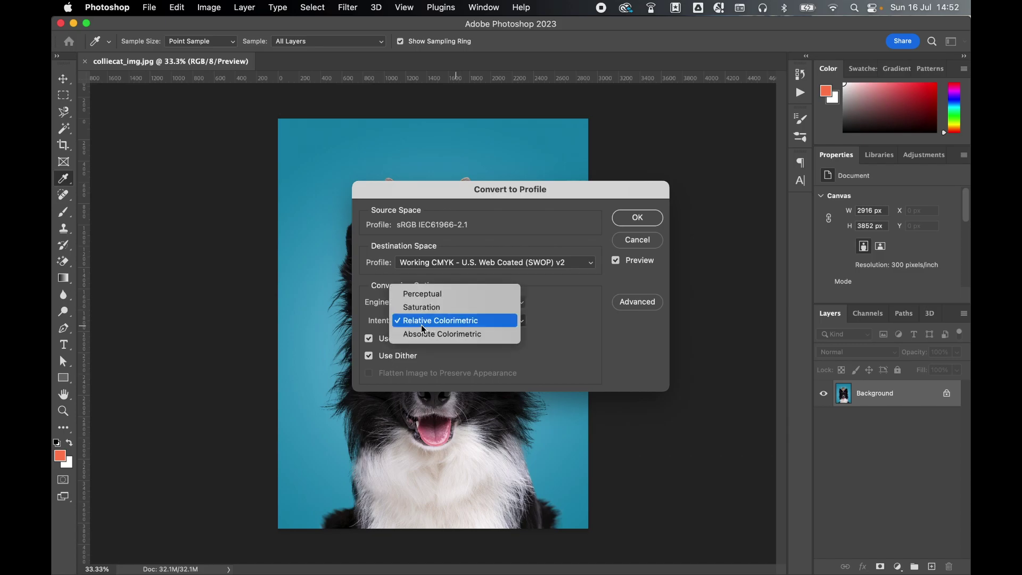
{"action": "left_click", "coordinate": [479, 321]}
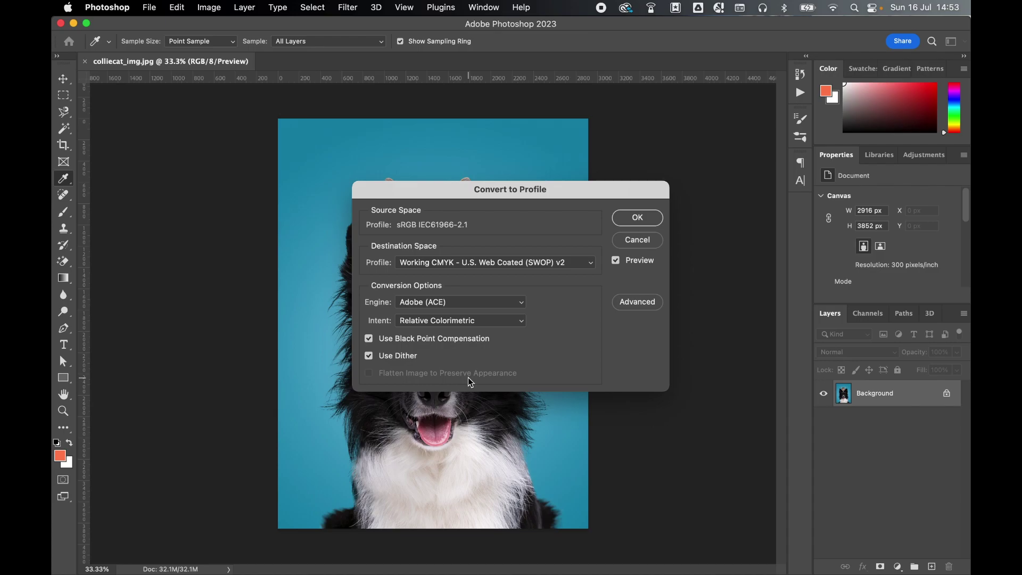
{"action": "left_click", "coordinate": [624, 219]}
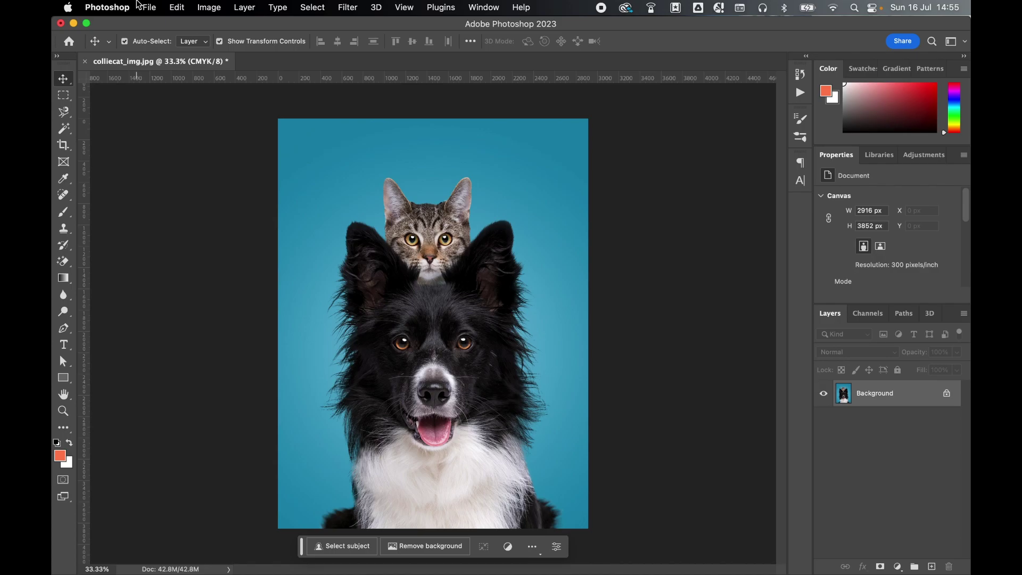
Step: Save As colliecat_img.pdf in Photoshop PDF format in DWD Images
{"action": "left_click", "coordinate": [149, 7]}
{"action": "left_click", "coordinate": [181, 146]}
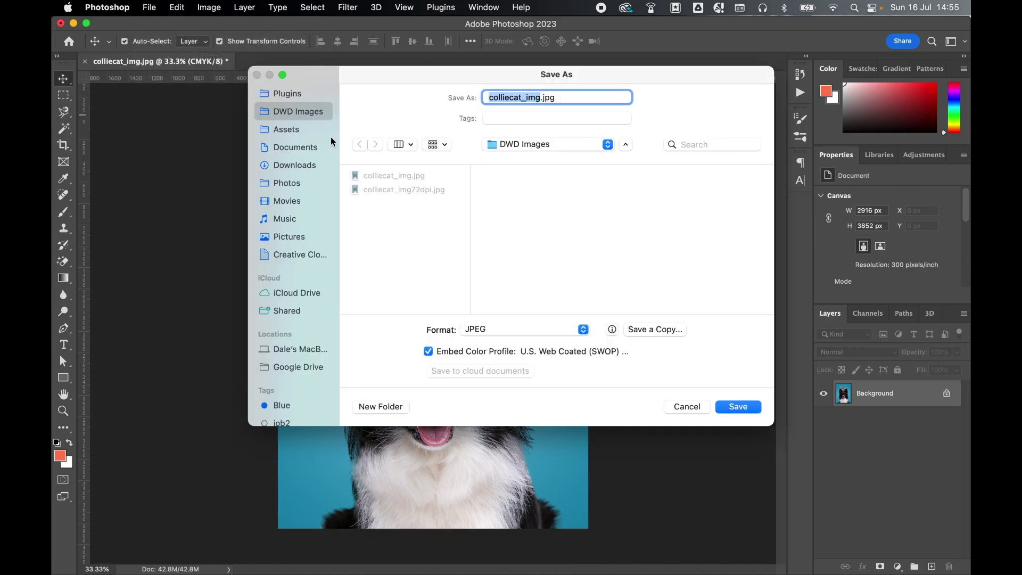
{"action": "left_click", "coordinate": [496, 332]}
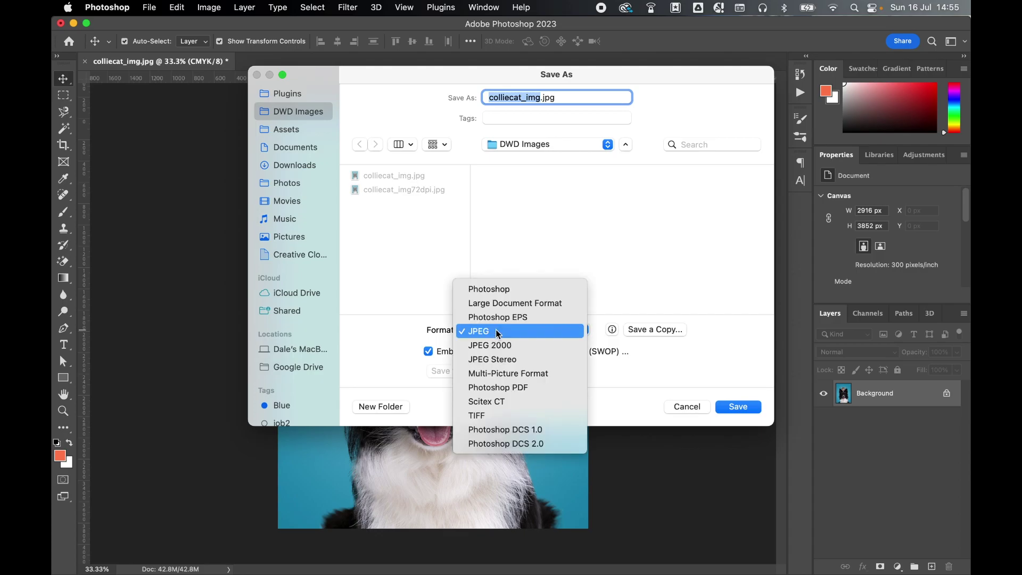
{"action": "left_click", "coordinate": [515, 394]}
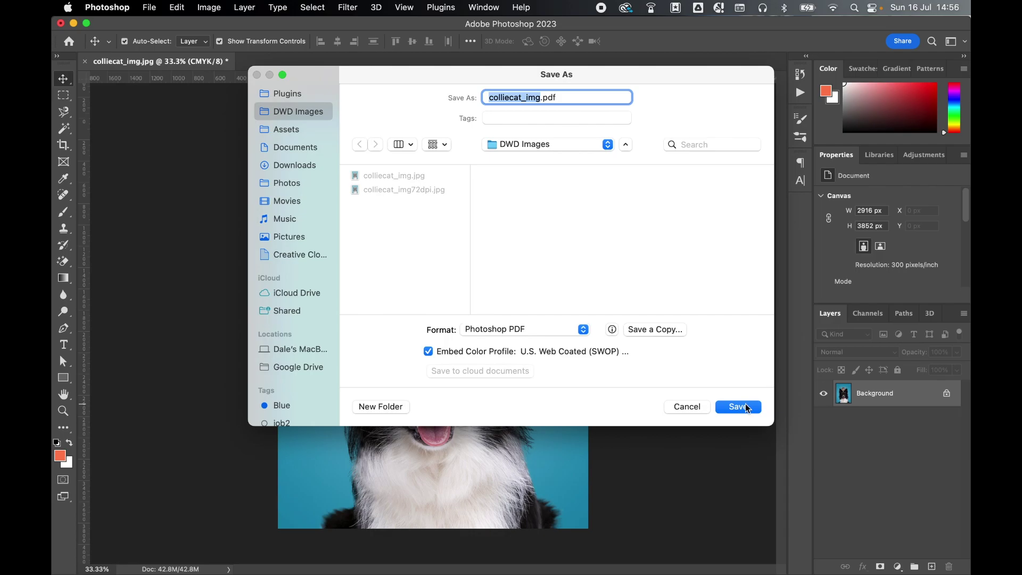
{"action": "key", "text": "Return"}
Step: Dismiss the settings alert and choose the [PDF/X-1a:2001] preset
{"action": "left_click", "coordinate": [526, 238]}
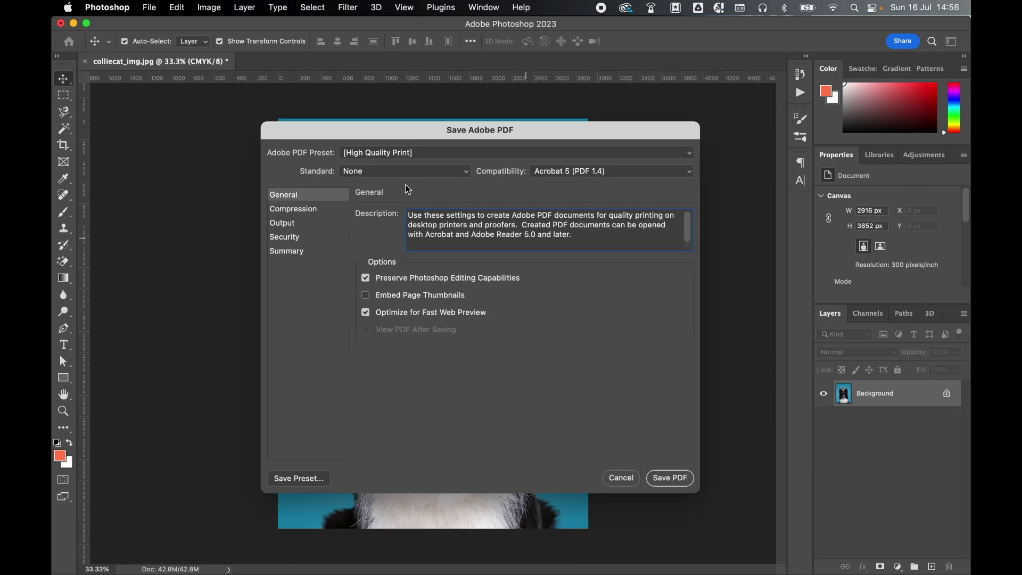
{"action": "left_click", "coordinate": [394, 156]}
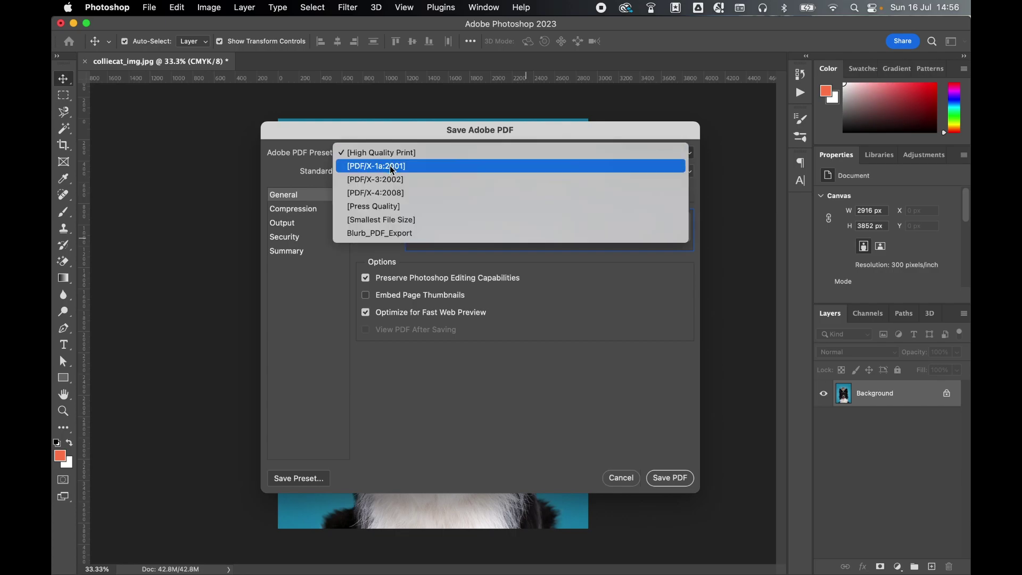
{"action": "left_click", "coordinate": [402, 170]}
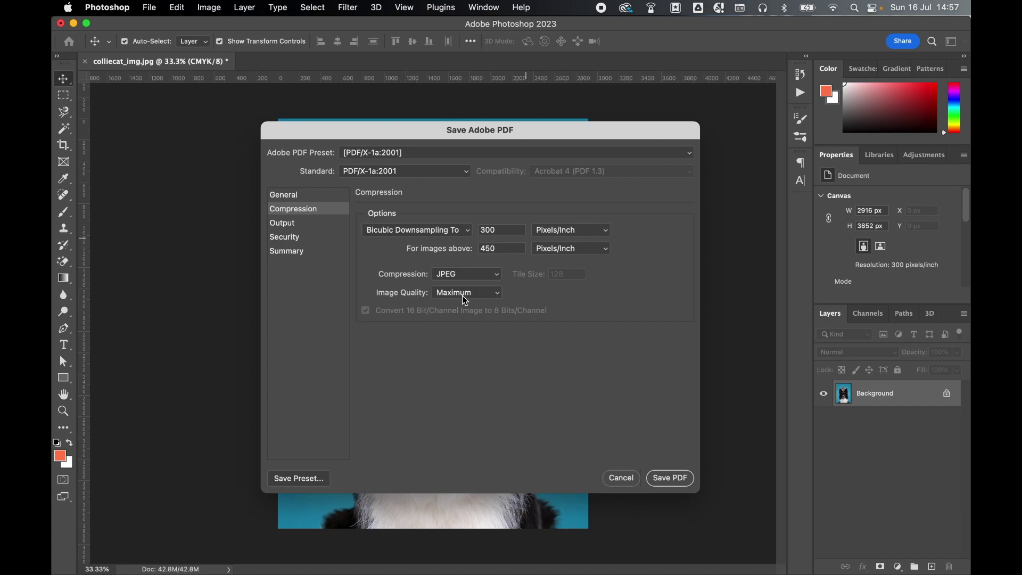
Step: Review the Output, Security and Summary pages, then save the PDF
{"action": "left_click", "coordinate": [327, 227]}
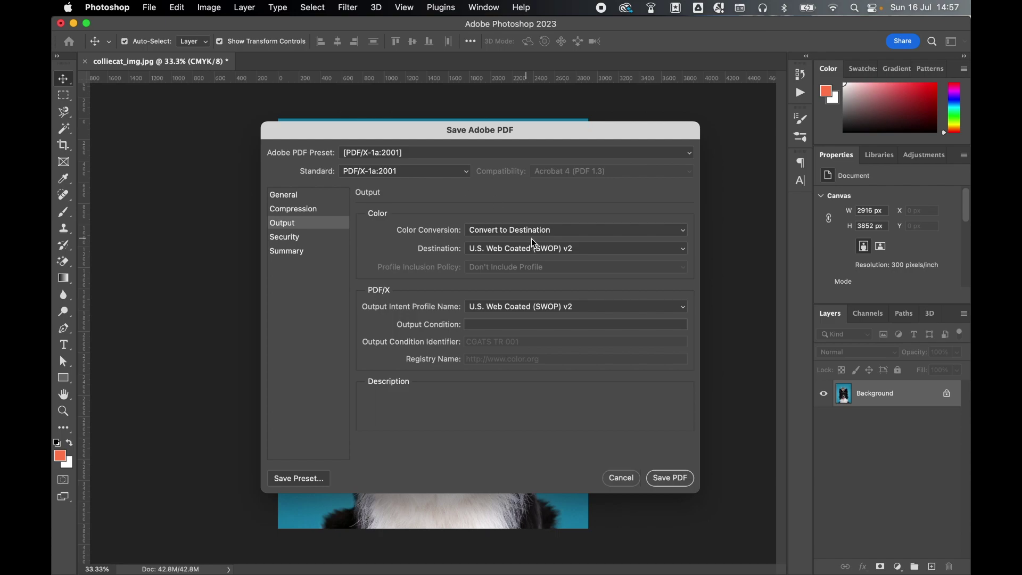
{"action": "mouse_move", "coordinate": [514, 255]}
{"action": "left_click", "coordinate": [311, 240]}
{"action": "left_click", "coordinate": [304, 253]}
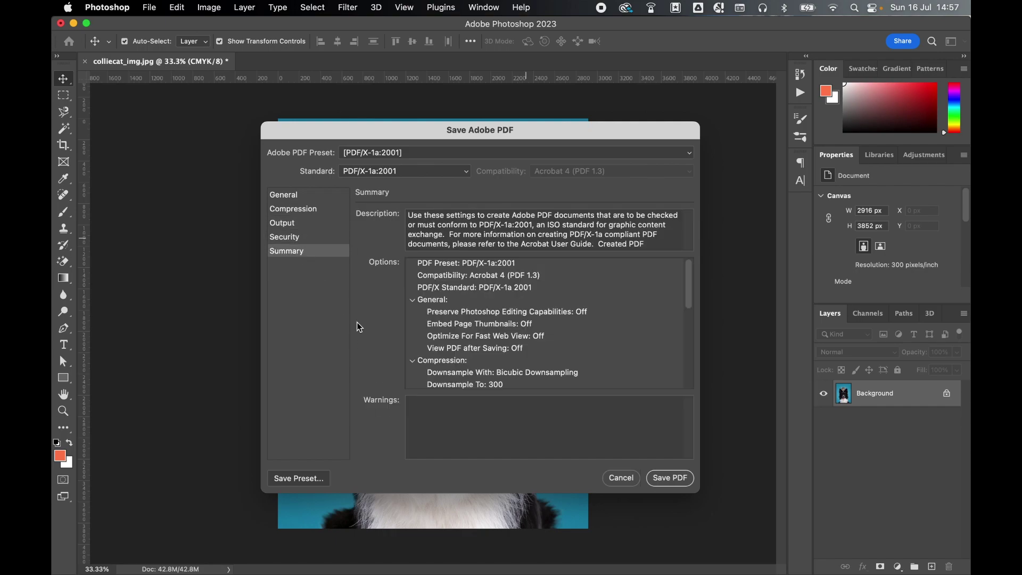
{"action": "left_click", "coordinate": [663, 478]}
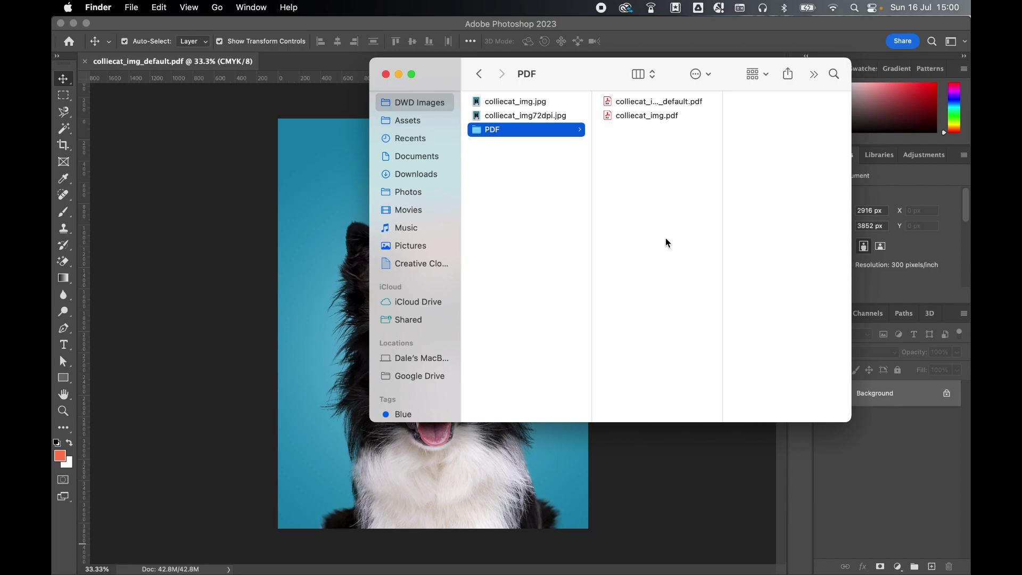
Step: Quick Look colliecat_img.pdf and check its 12.5 MB size
{"action": "left_click", "coordinate": [644, 116]}
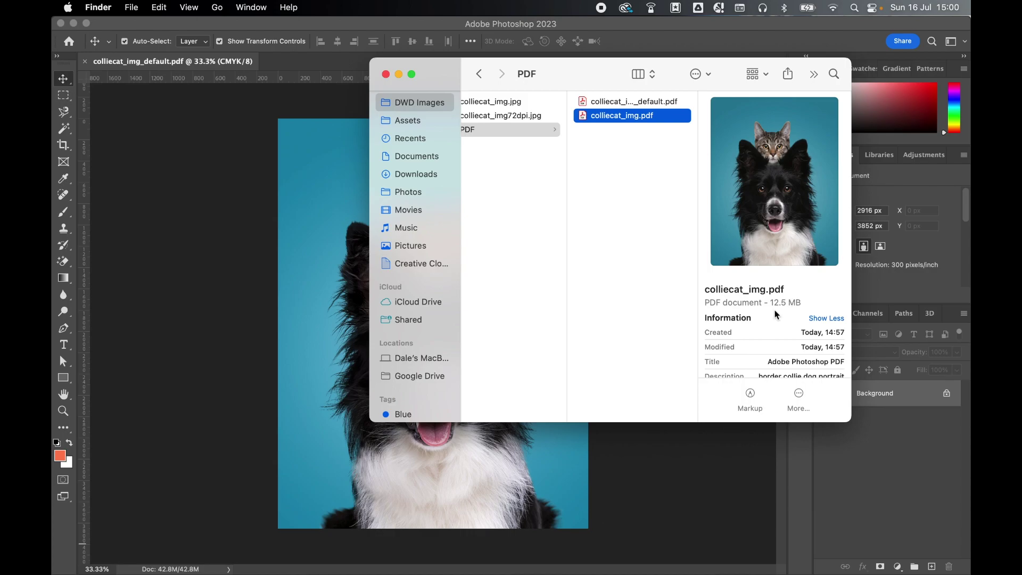
{"action": "key", "text": "space"}
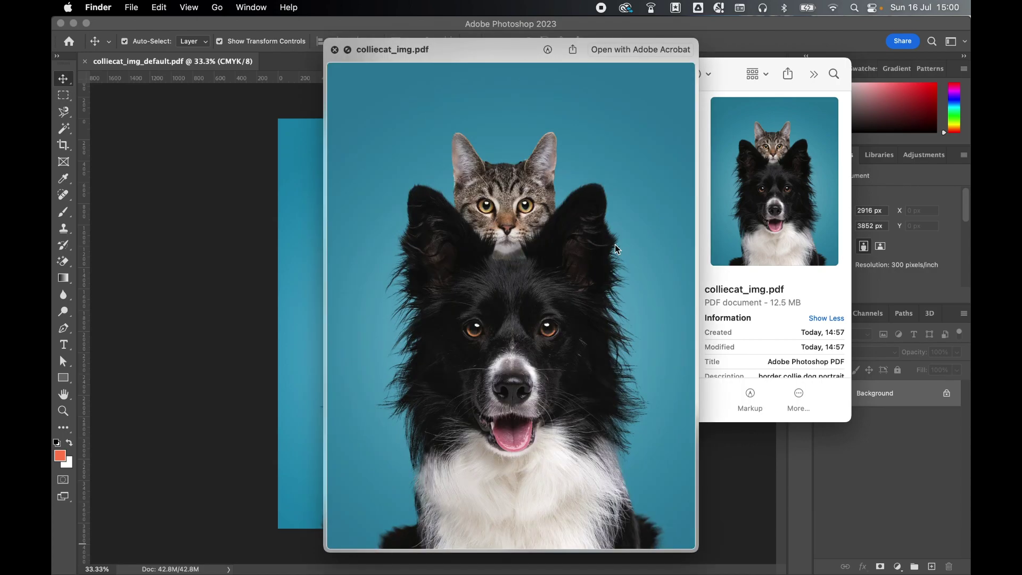
{"action": "key", "text": "space"}
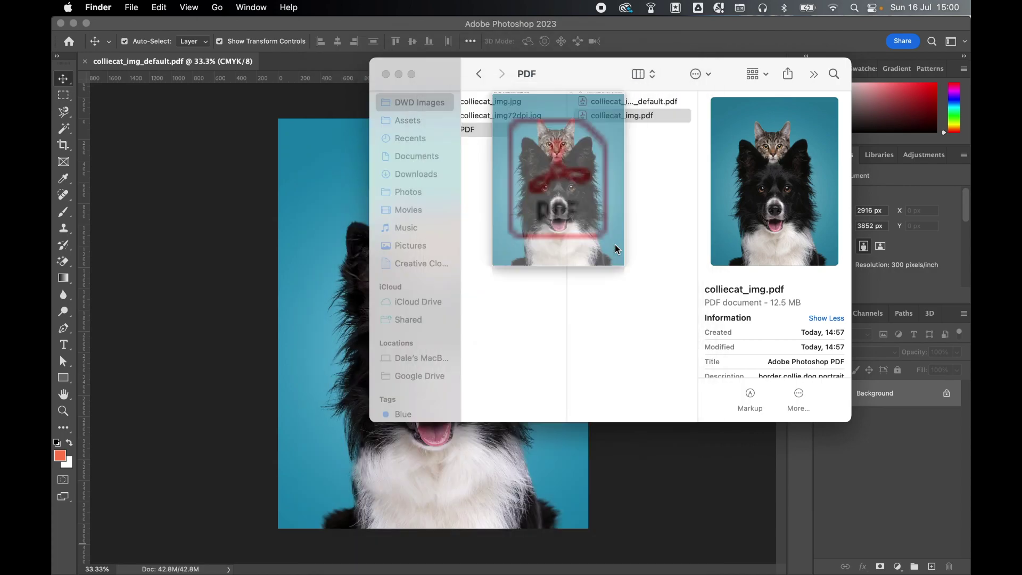
Step: Quick Look colliecat_img_default.pdf (31.7 MB), comparing it with colliecat_img.pdf
{"action": "key", "text": "Up"}
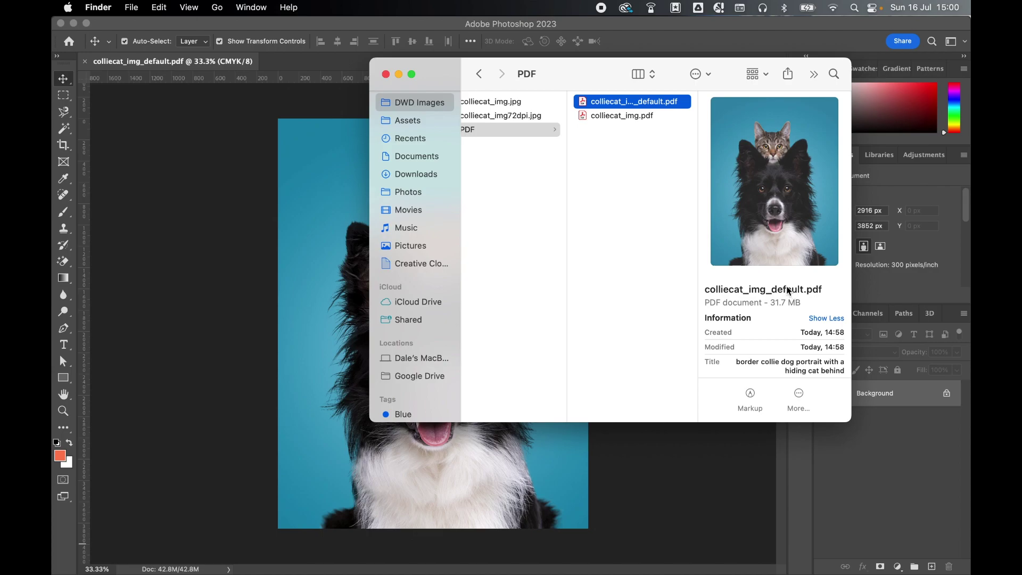
{"action": "key", "text": "space"}
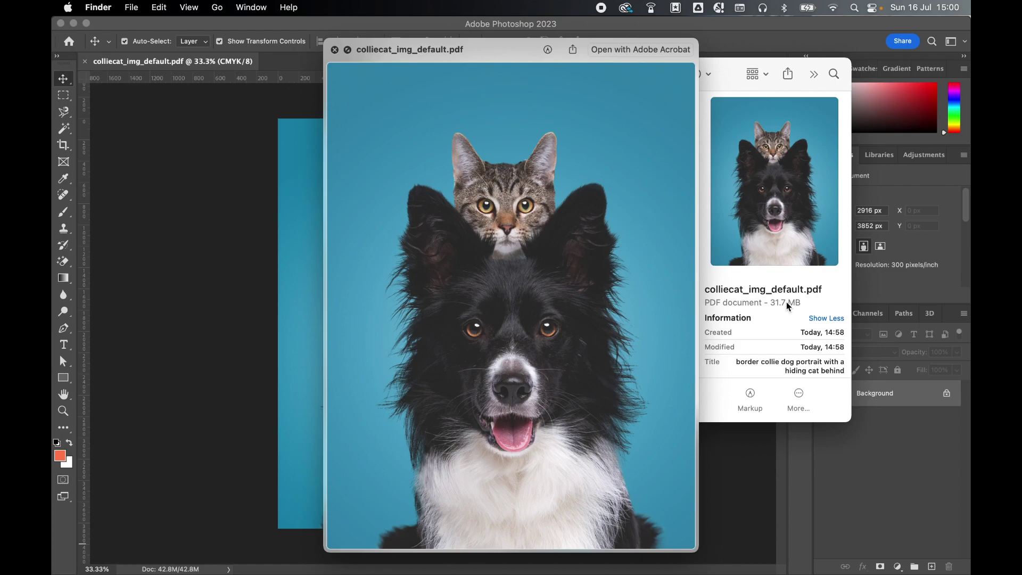
{"action": "key", "text": "Up"}
{"action": "key", "text": "Down"}
{"action": "key", "text": "Up"}
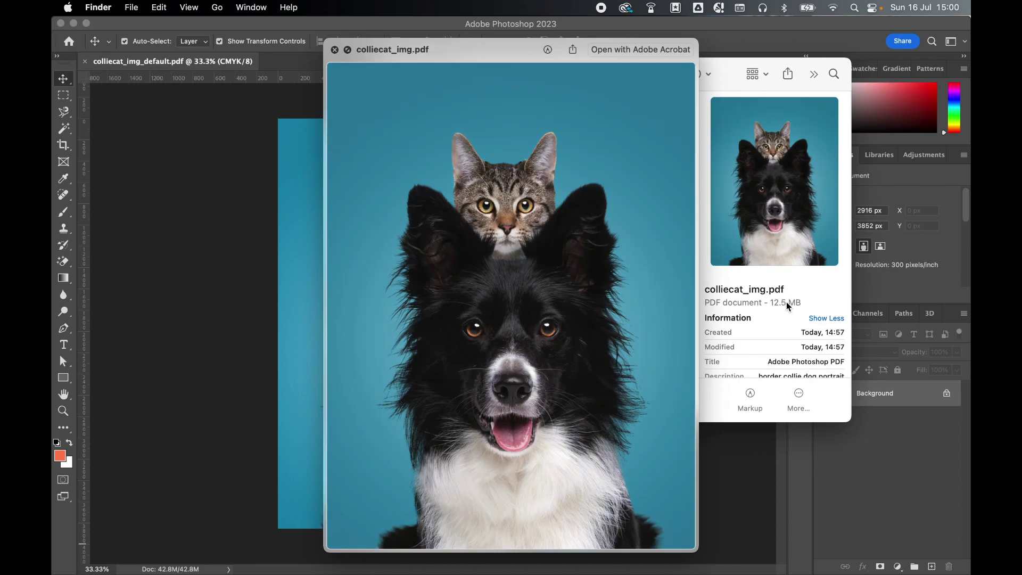
{"action": "key", "text": "space"}
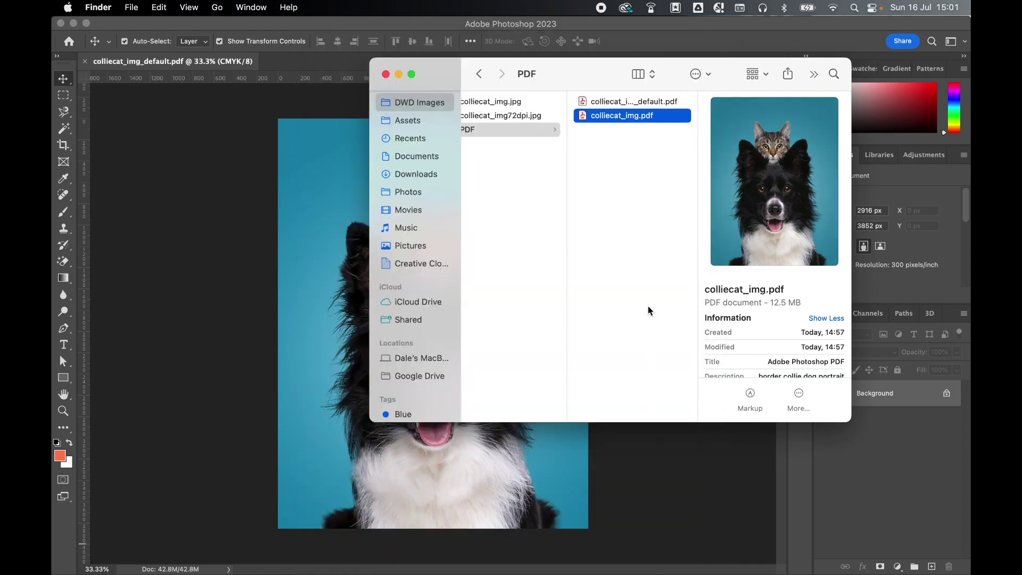